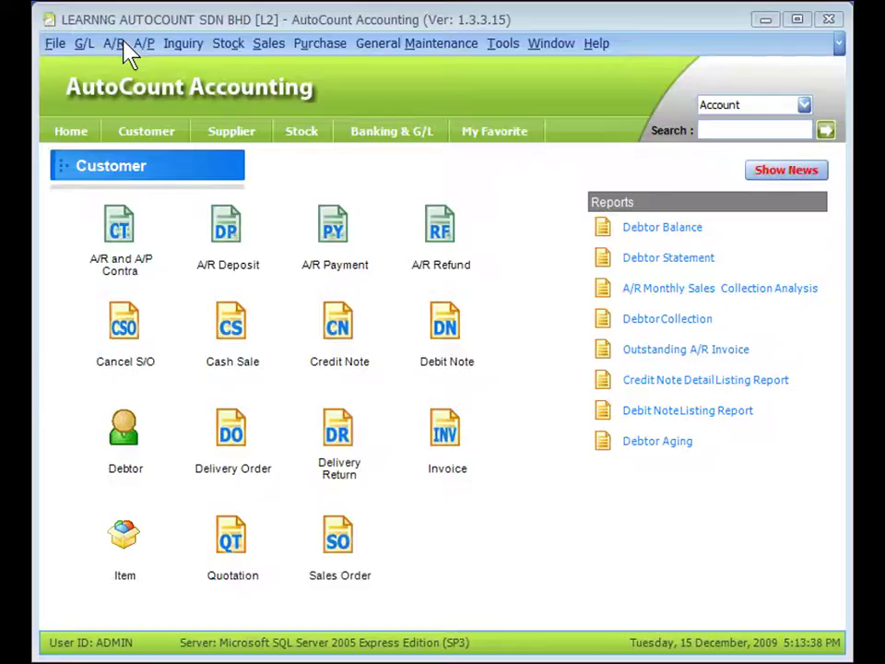
Open Debtor Maintenance and bring up BEST PHONE SDN BHD (300-B001) in the edit form.
click(118, 46)
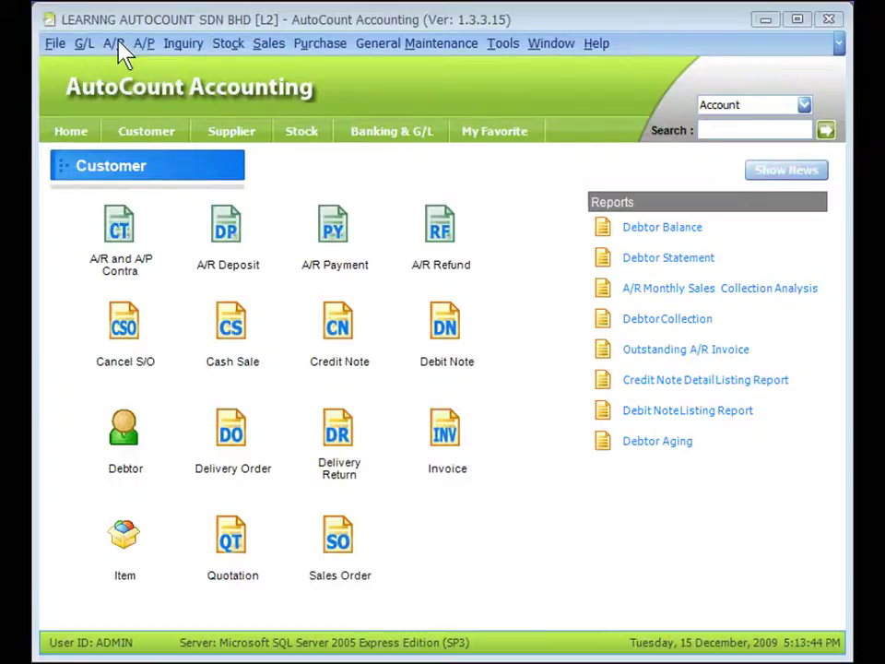
click(523, 205)
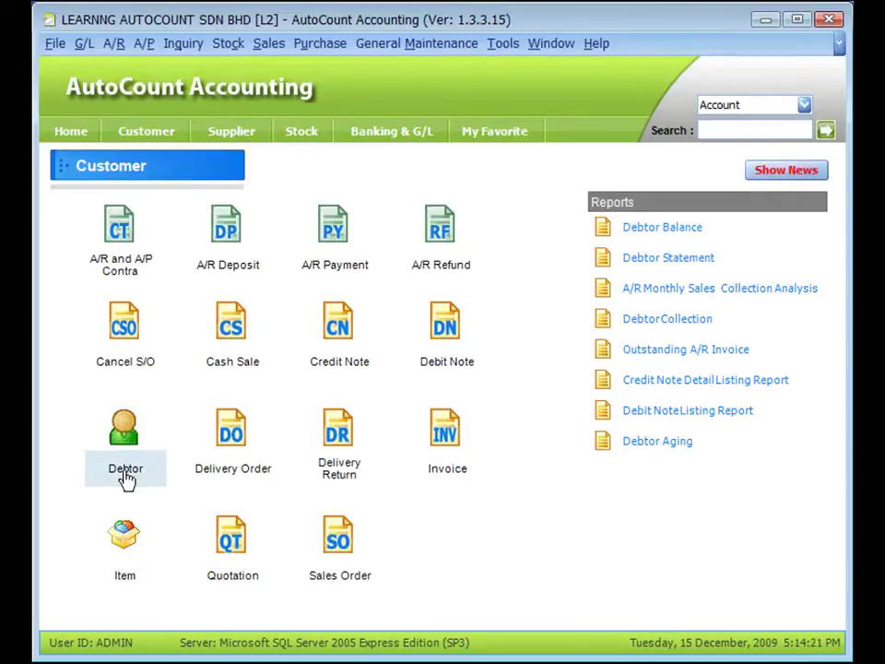
click(126, 474)
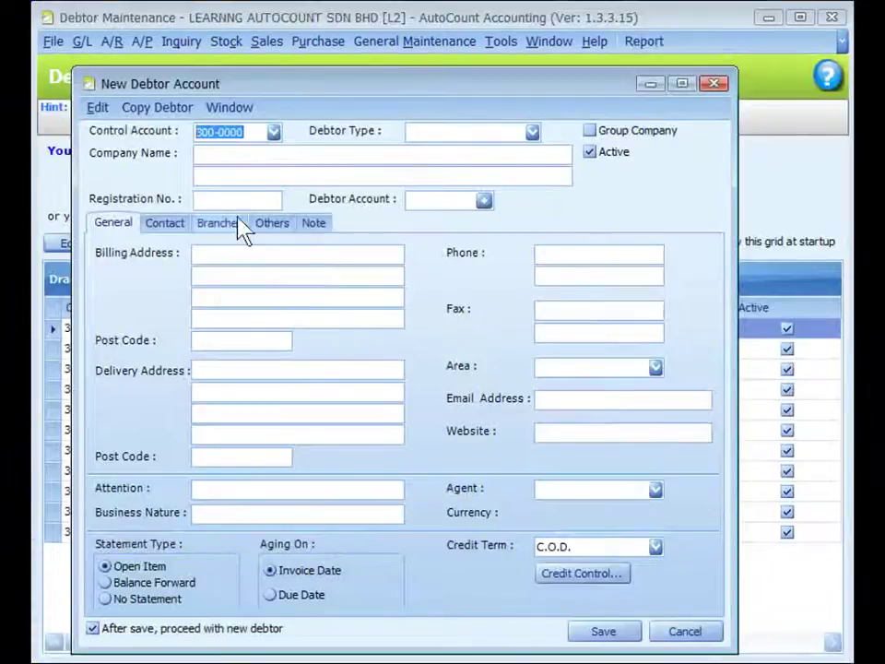
drag(294, 87, 303, 69)
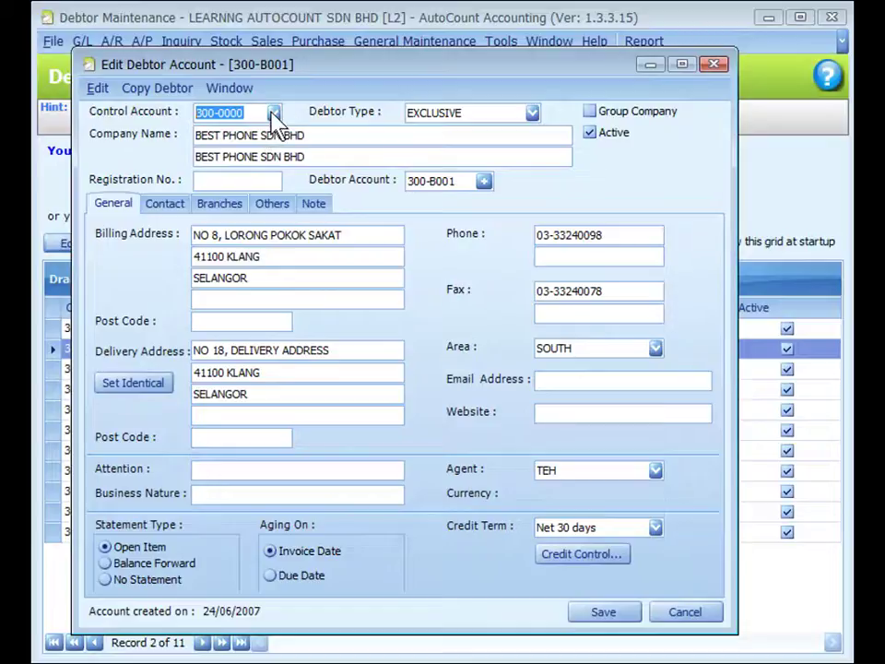
Review the control account and debtor type lists, keeping EXCLUSIVE, then open Debtor Type Maintenance.
click(273, 113)
click(274, 113)
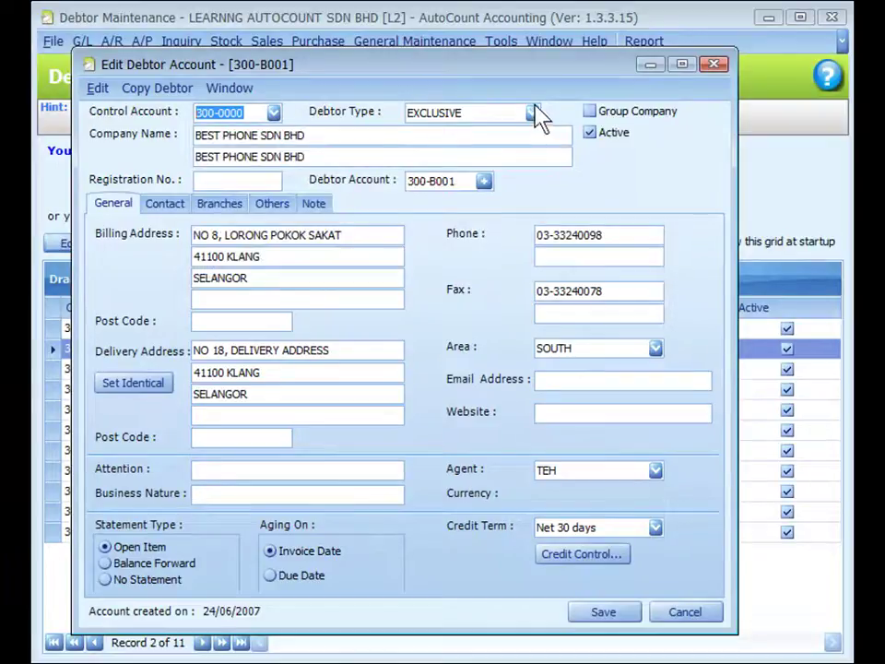
click(532, 112)
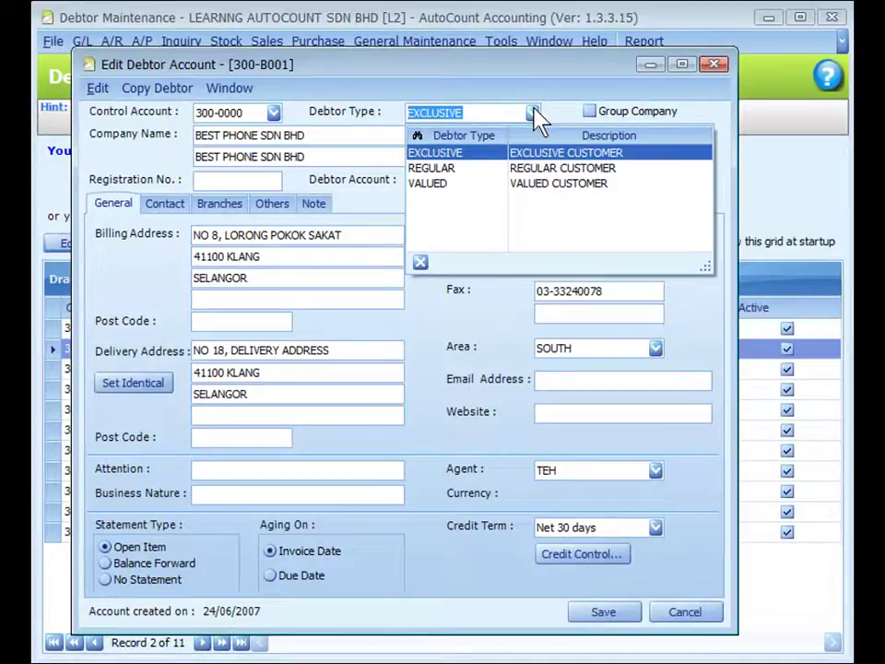
click(525, 95)
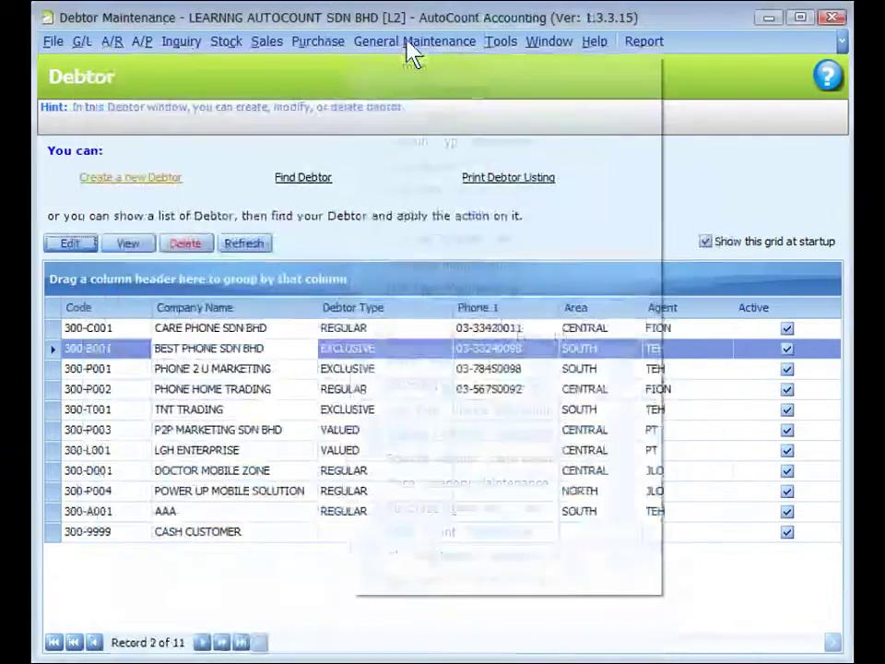
click(408, 42)
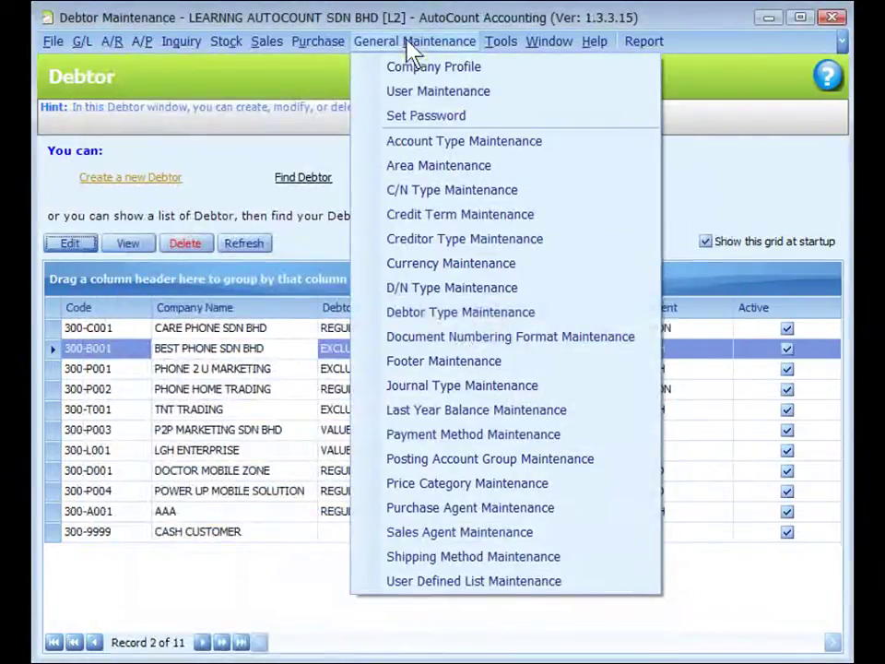
click(458, 313)
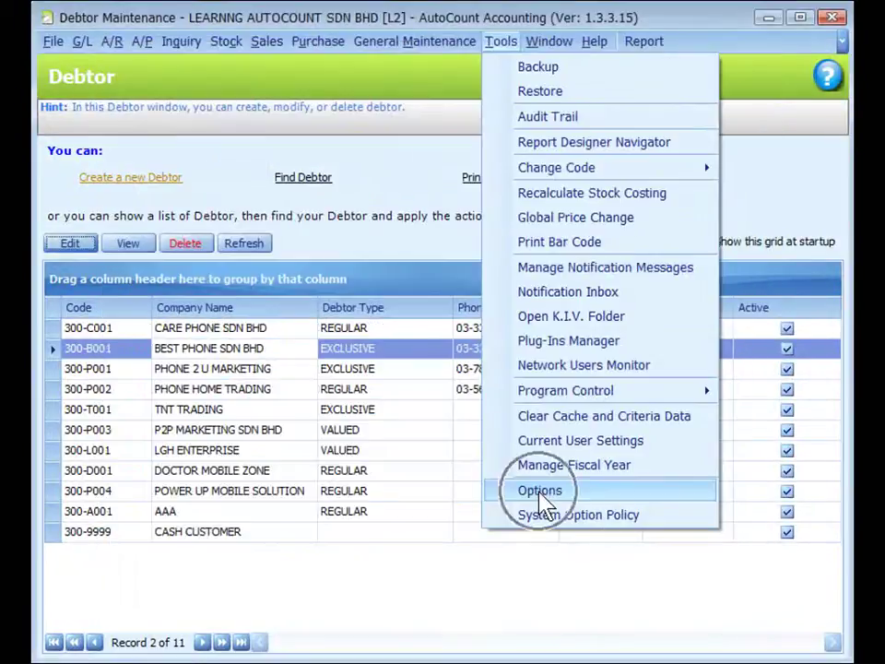
Show the Account Code Format settings in the program Options.
click(540, 491)
click(145, 221)
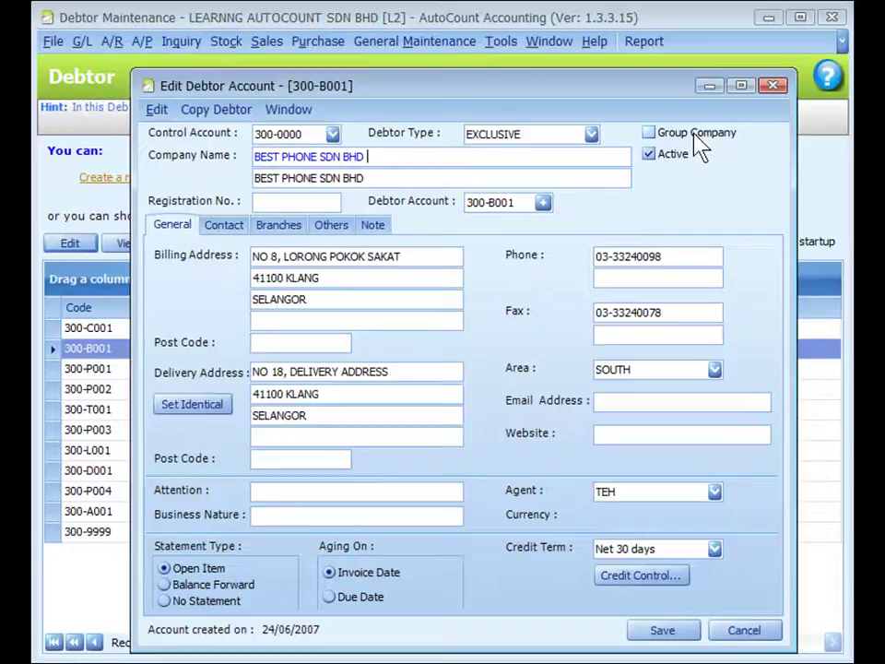
click(319, 137)
click(170, 228)
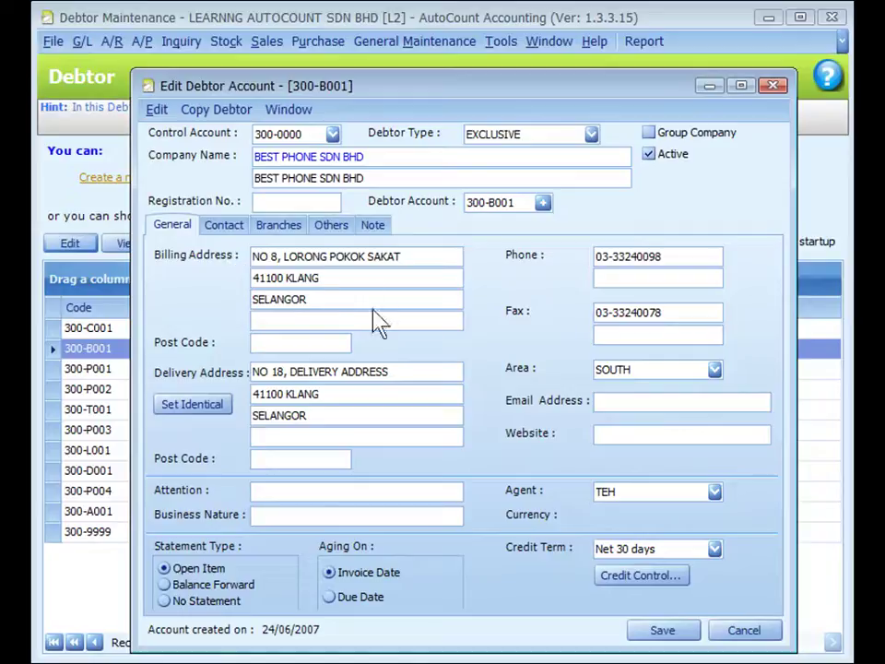
click(713, 370)
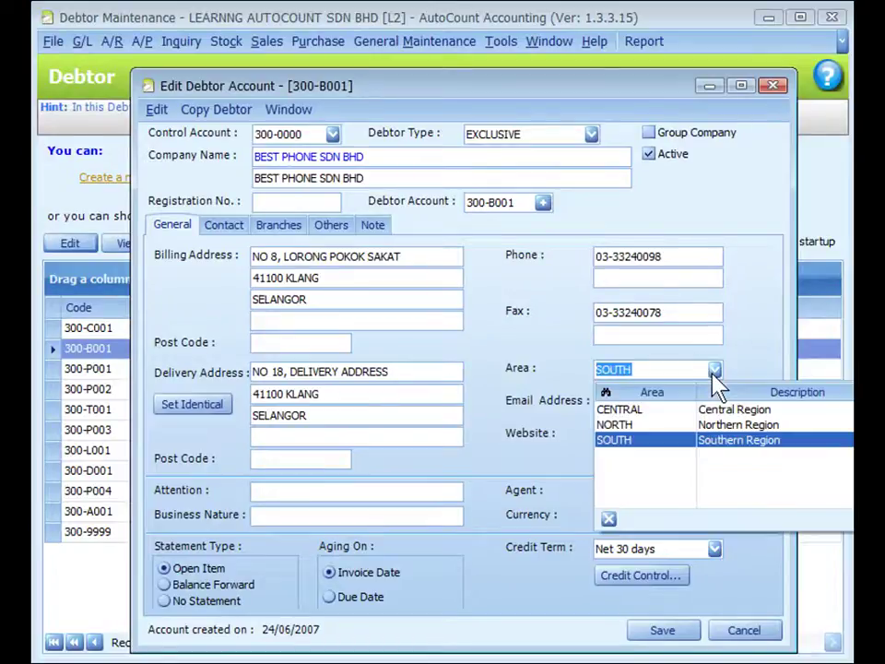
click(408, 41)
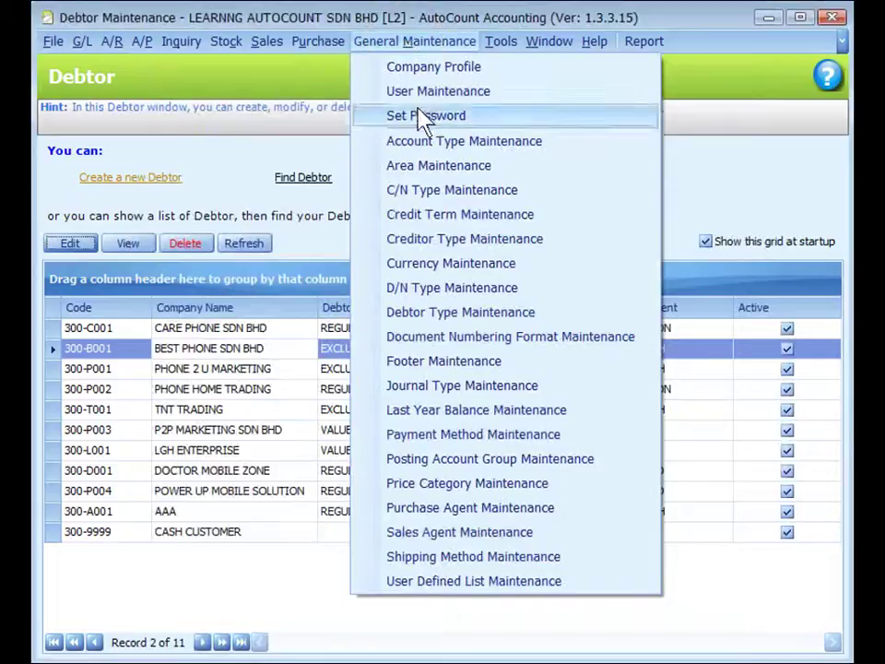
click(441, 168)
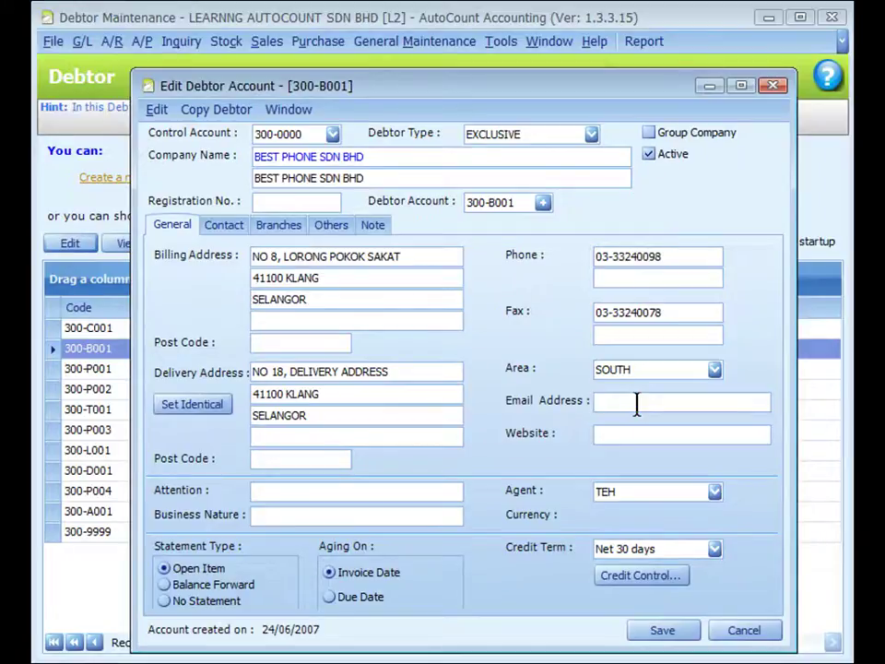
click(311, 516)
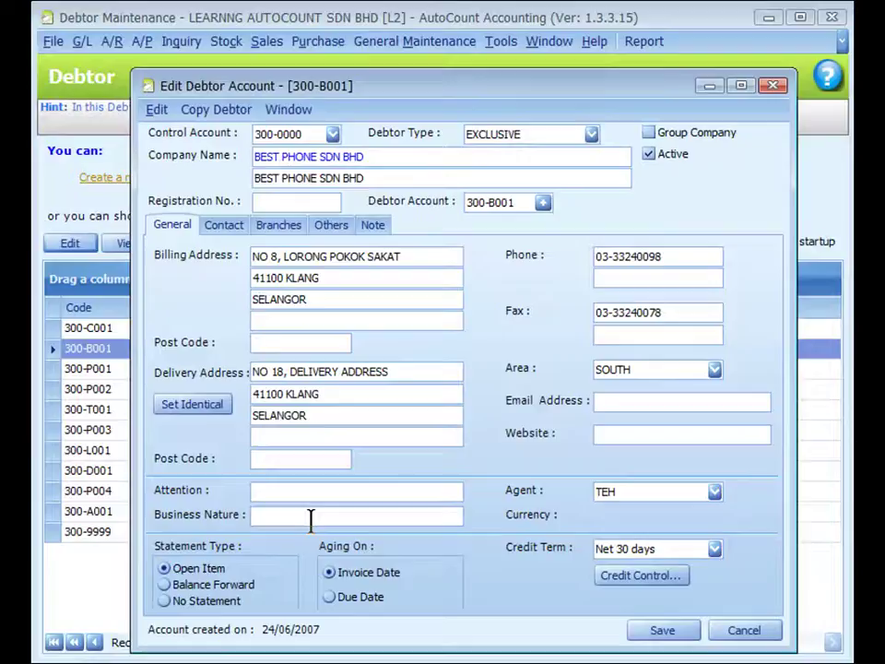
click(715, 493)
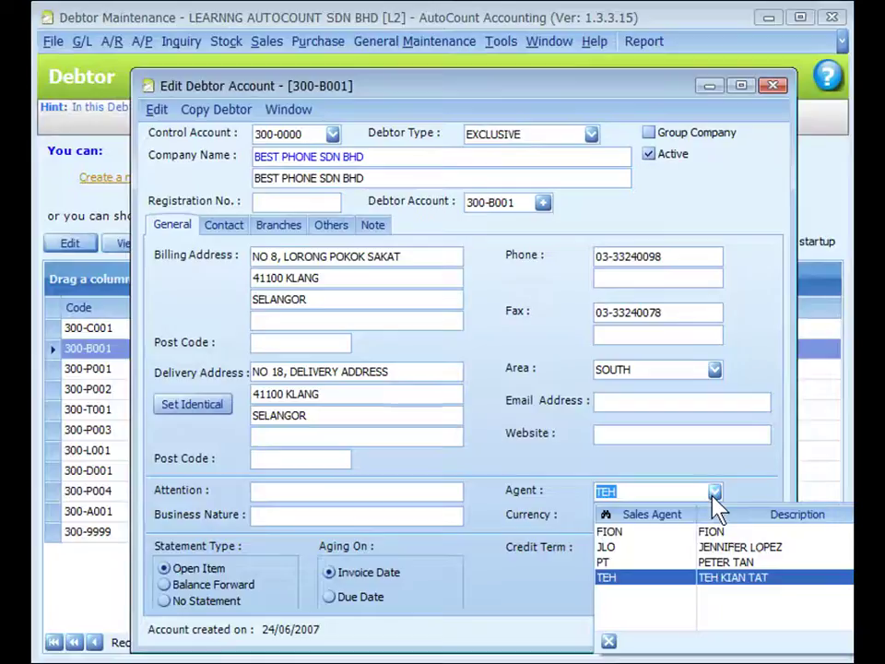
click(747, 495)
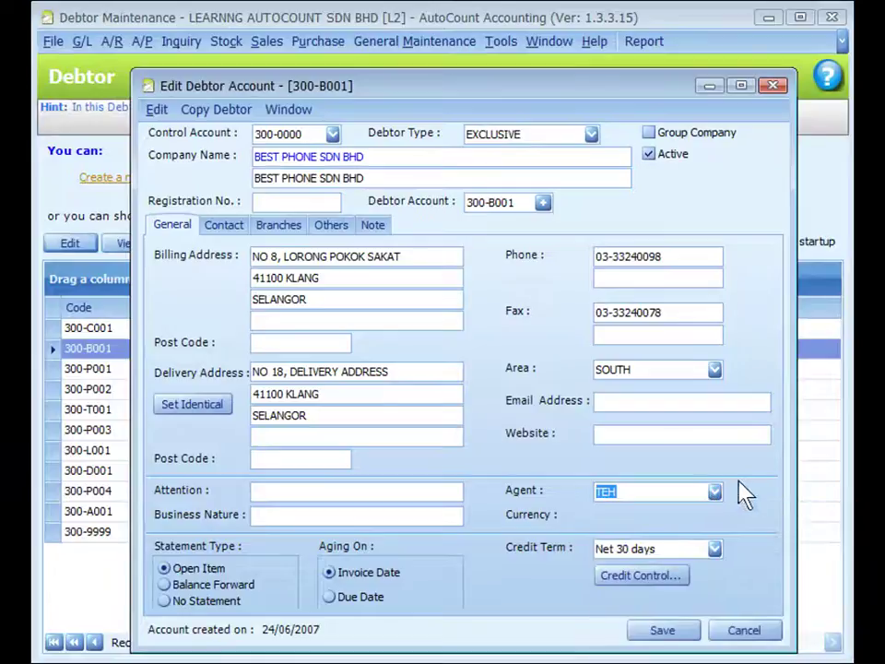
click(441, 48)
click(446, 141)
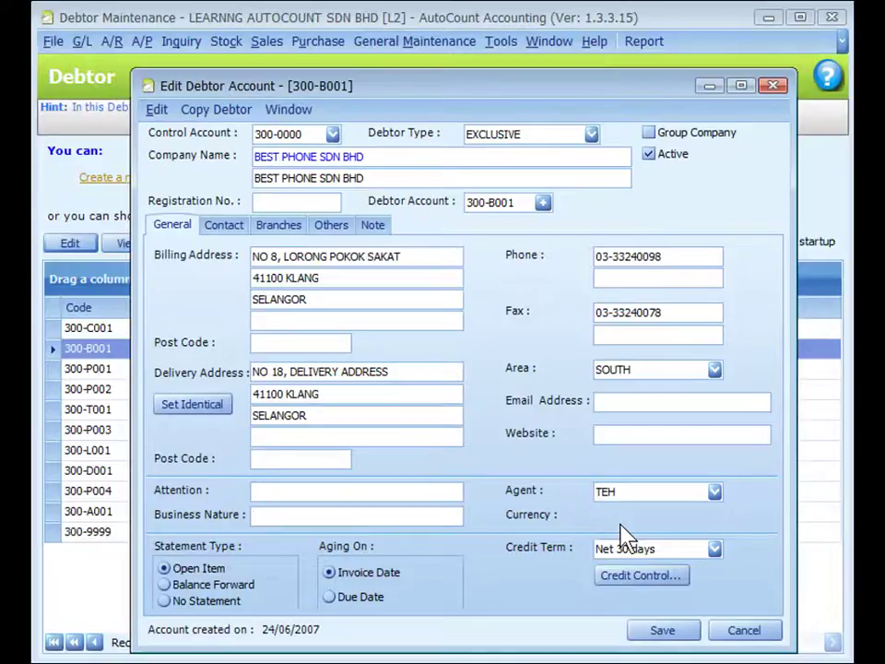
click(233, 564)
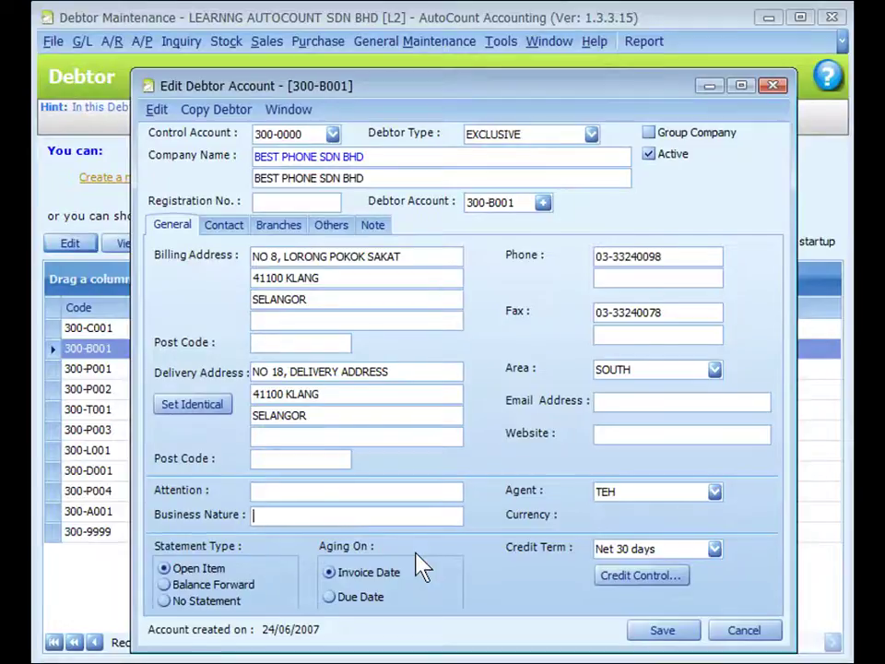
click(572, 574)
click(714, 549)
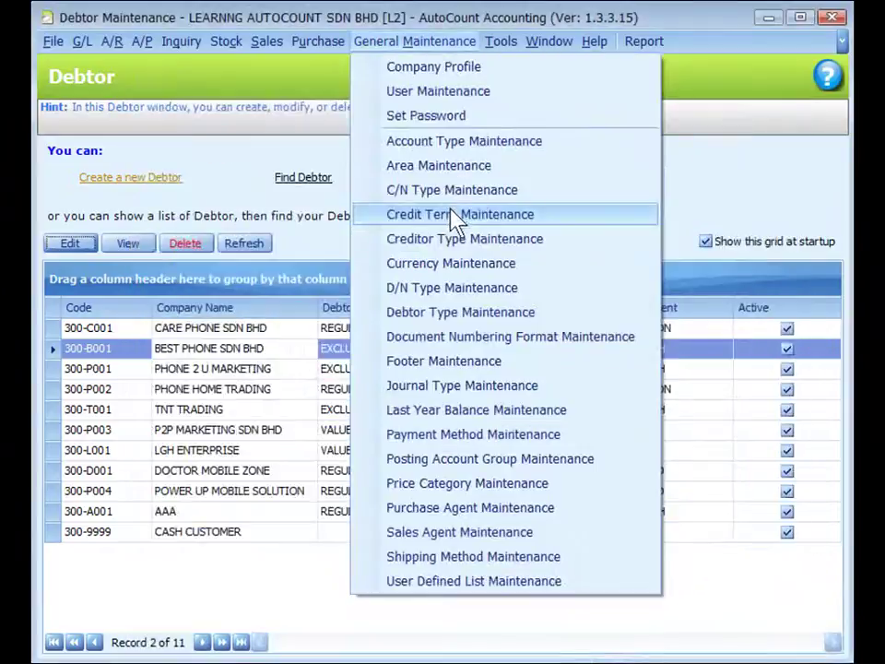
click(453, 218)
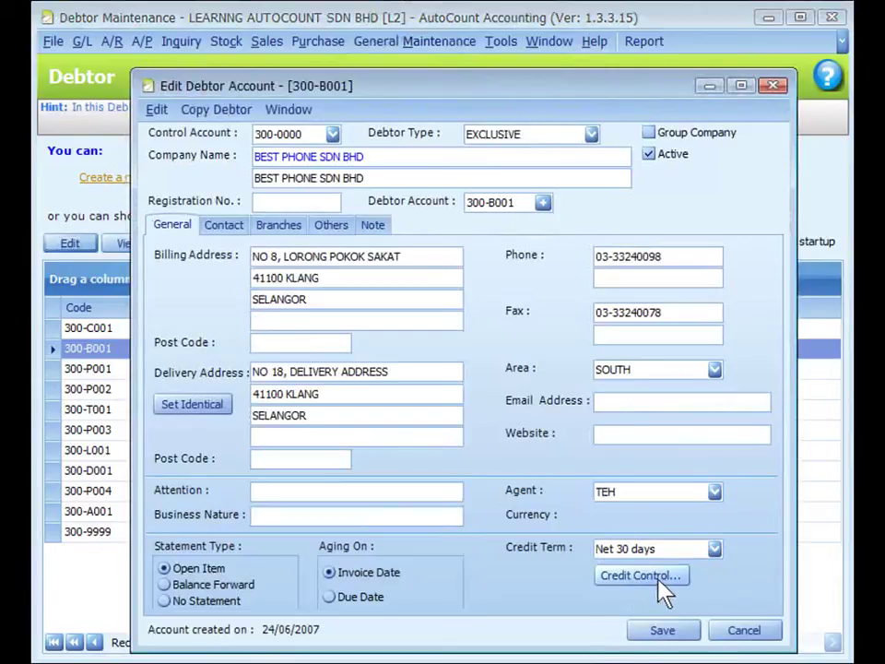
Set a 30,000.00 credit limit on All Documents, following the credit term, with Need Password.
click(640, 575)
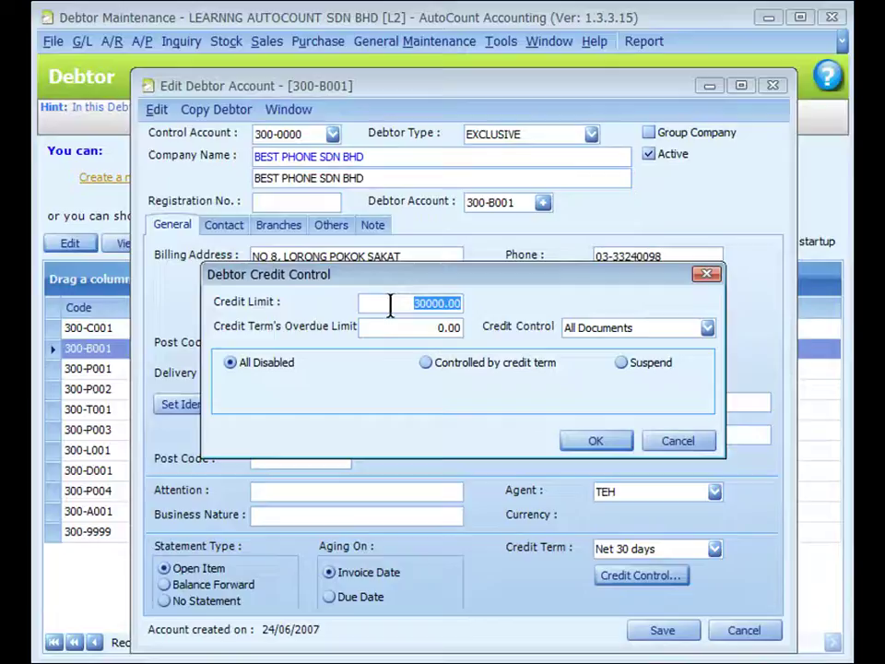
click(379, 330)
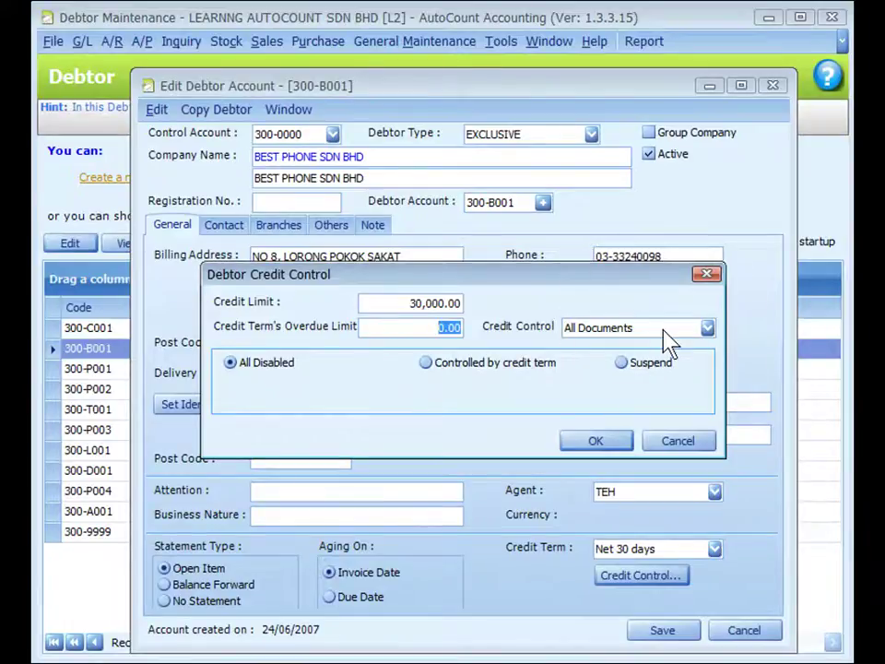
click(706, 330)
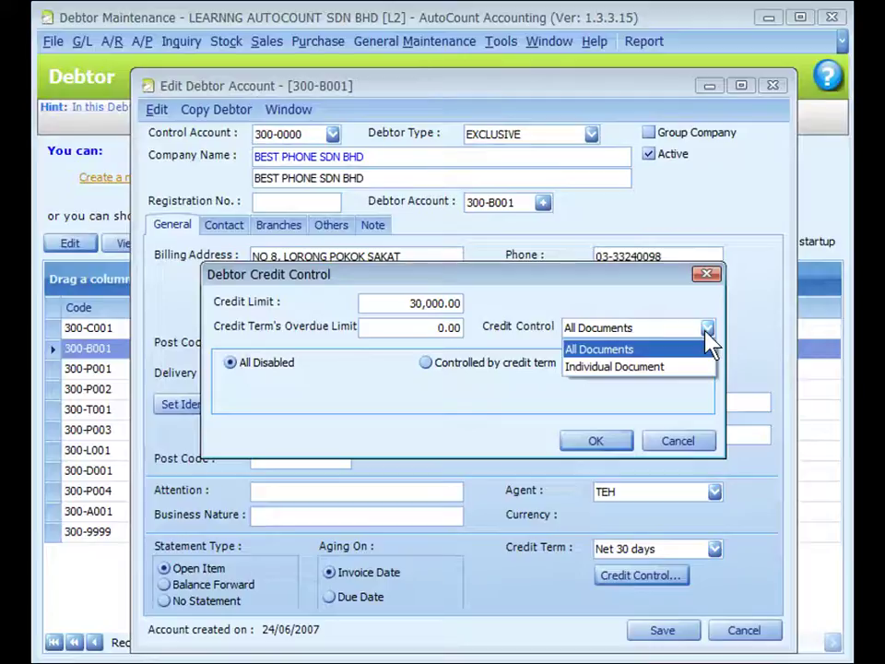
click(705, 334)
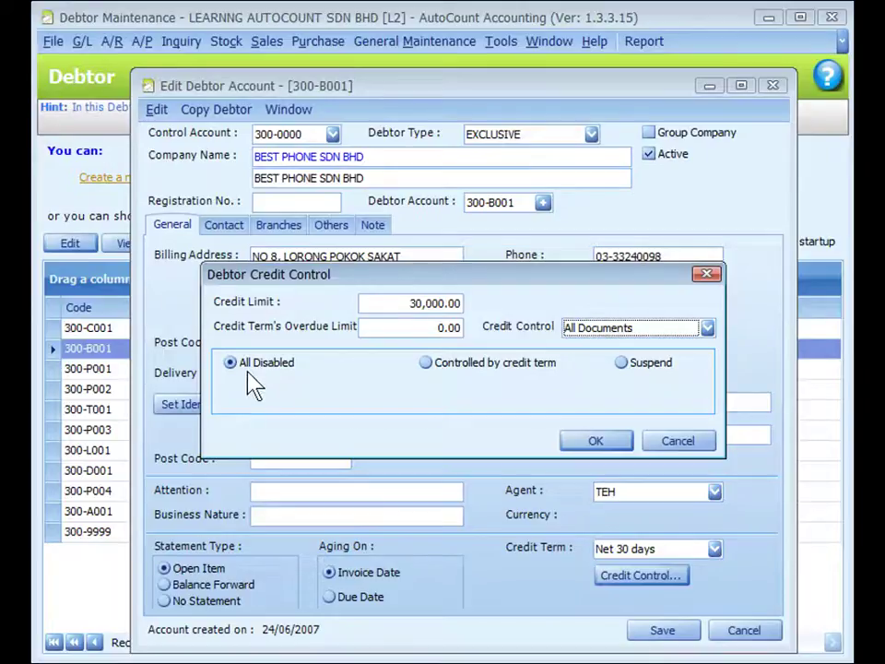
click(426, 365)
click(406, 389)
click(405, 389)
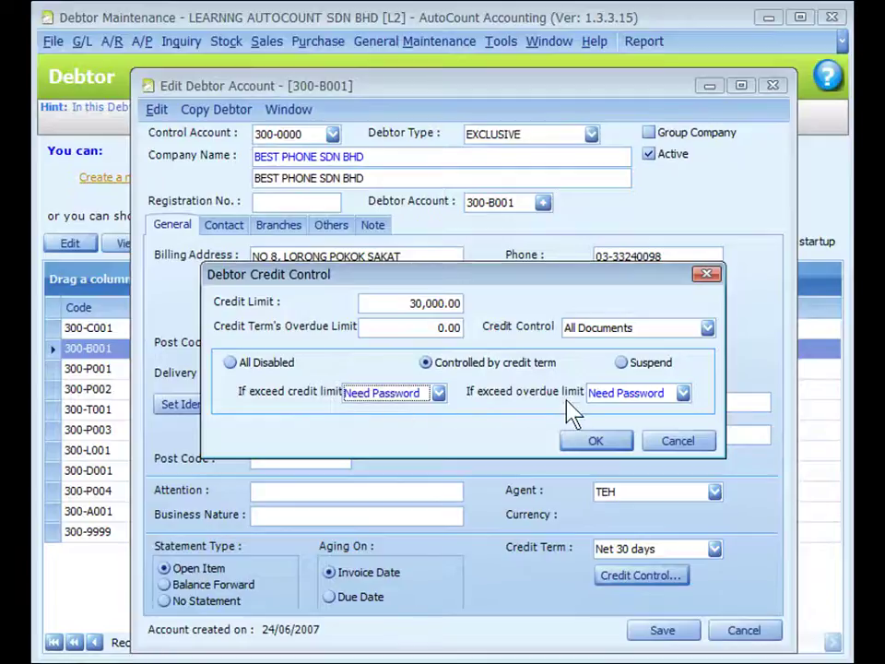
click(438, 393)
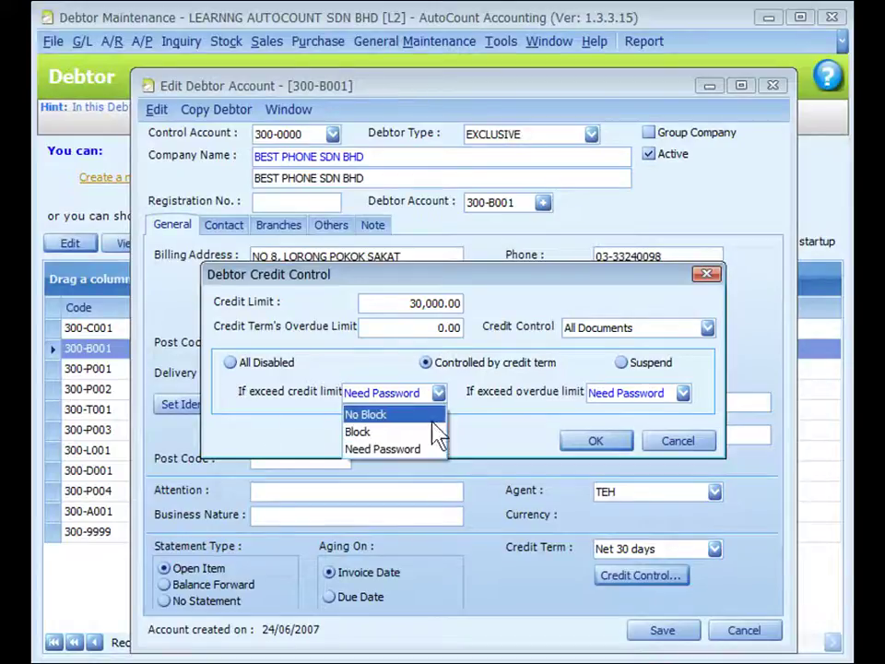
click(461, 431)
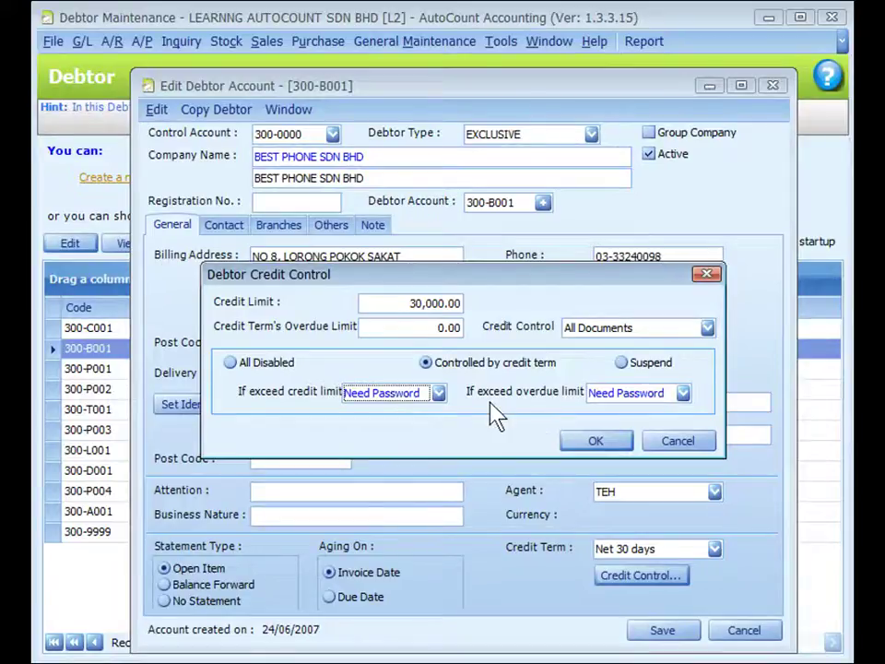
Try Suspend and Individual Document control, then reopen and set credit control to All Disabled.
click(649, 393)
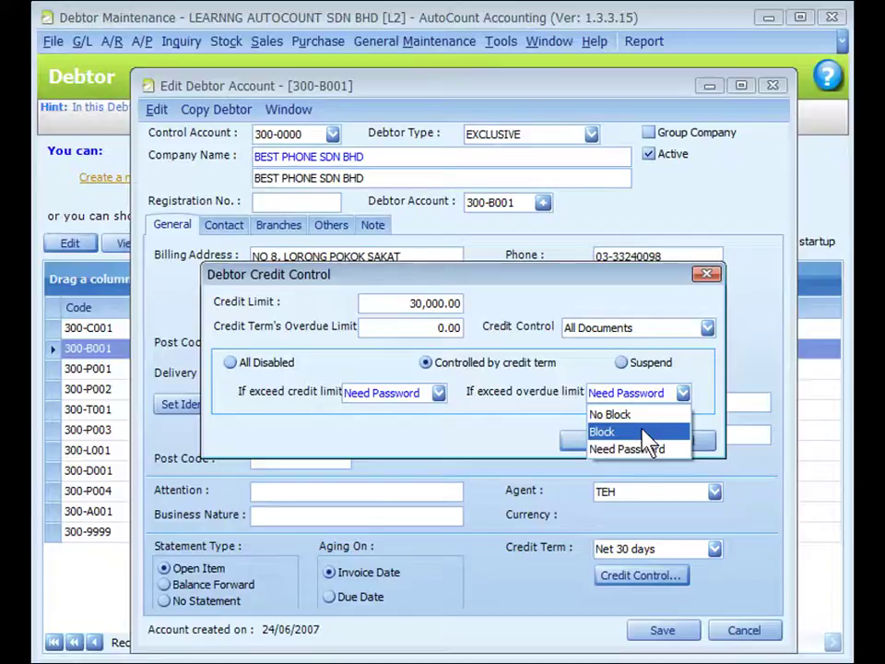
click(622, 363)
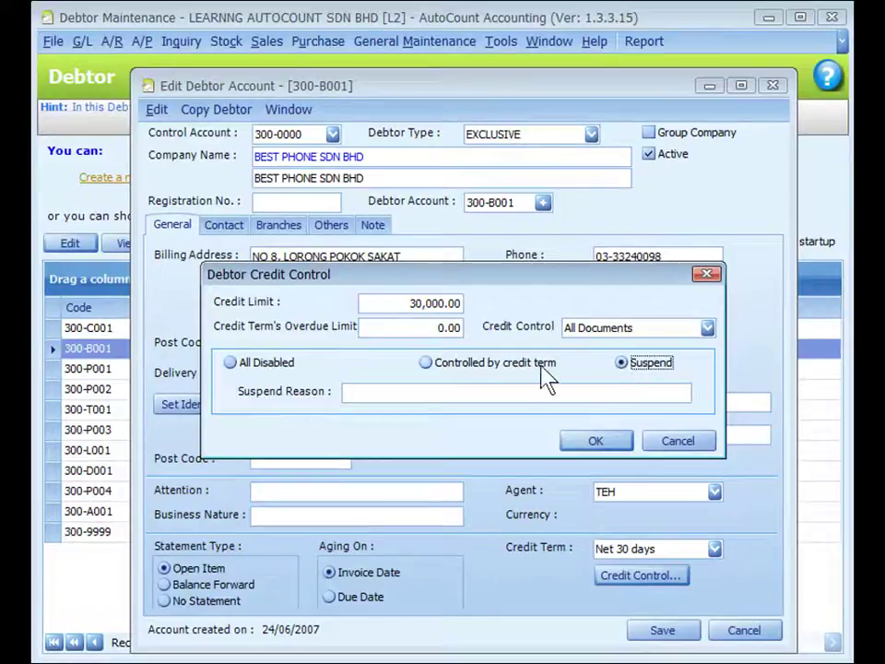
click(489, 393)
click(700, 330)
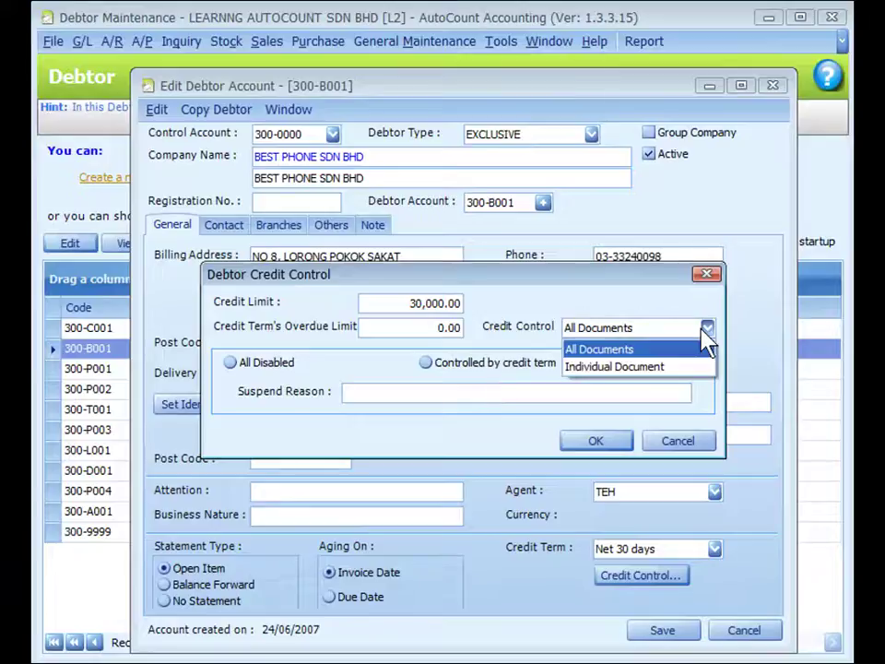
click(642, 380)
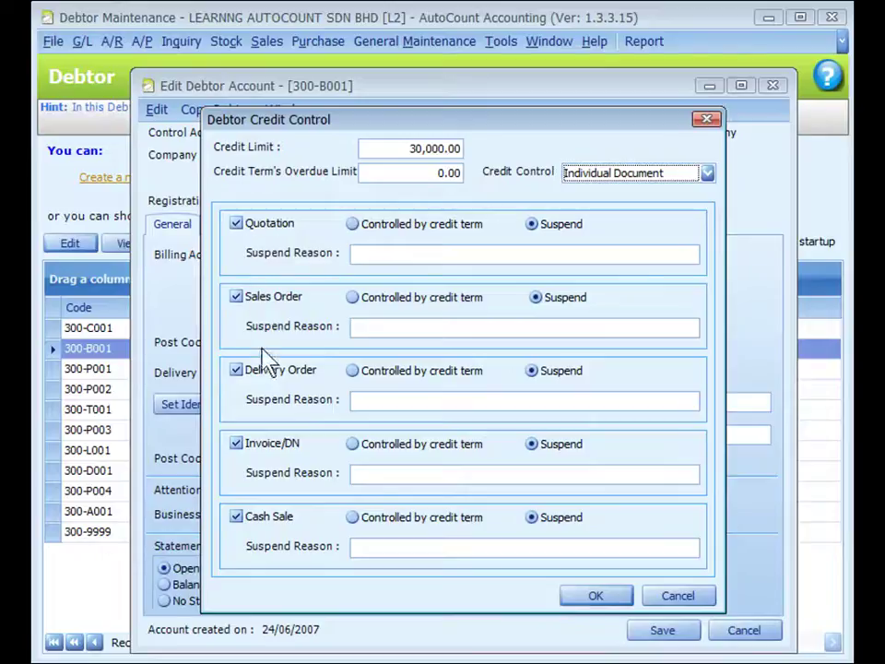
click(621, 601)
click(595, 595)
click(642, 575)
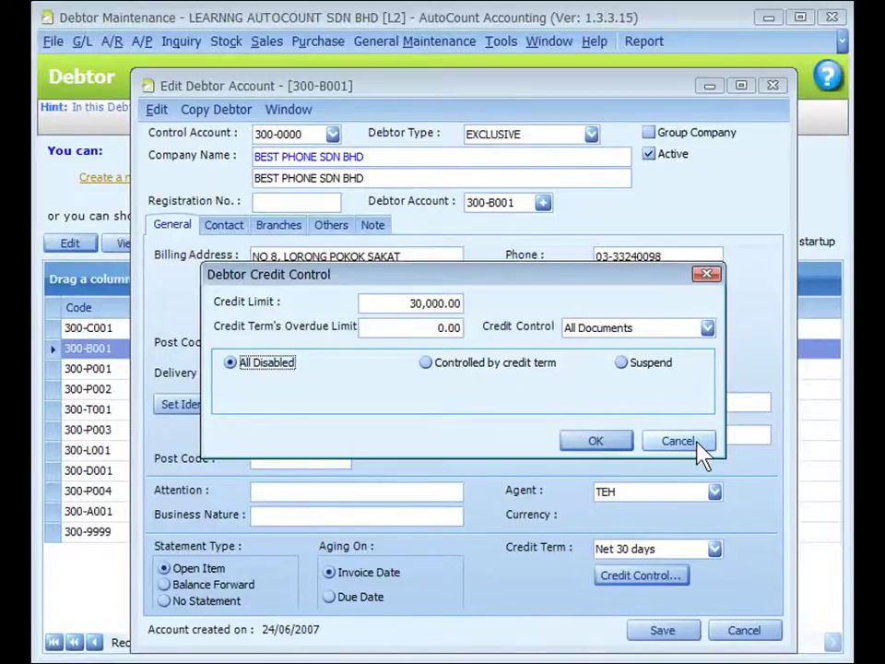
Search all debtors in Find Debtor and tick 300-B001, 300-P001, 300-P002 for shared credit control.
click(677, 441)
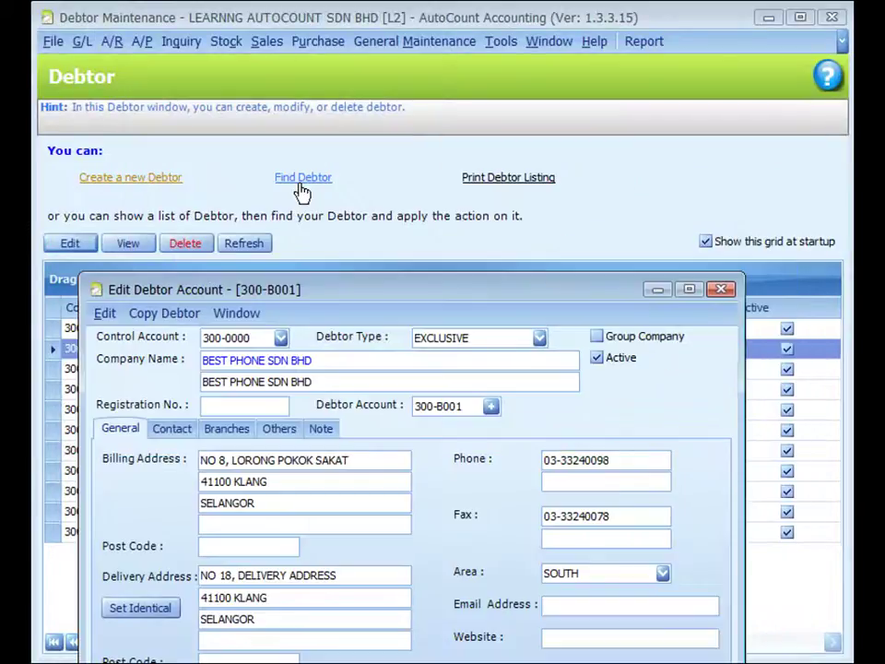
click(302, 192)
click(630, 155)
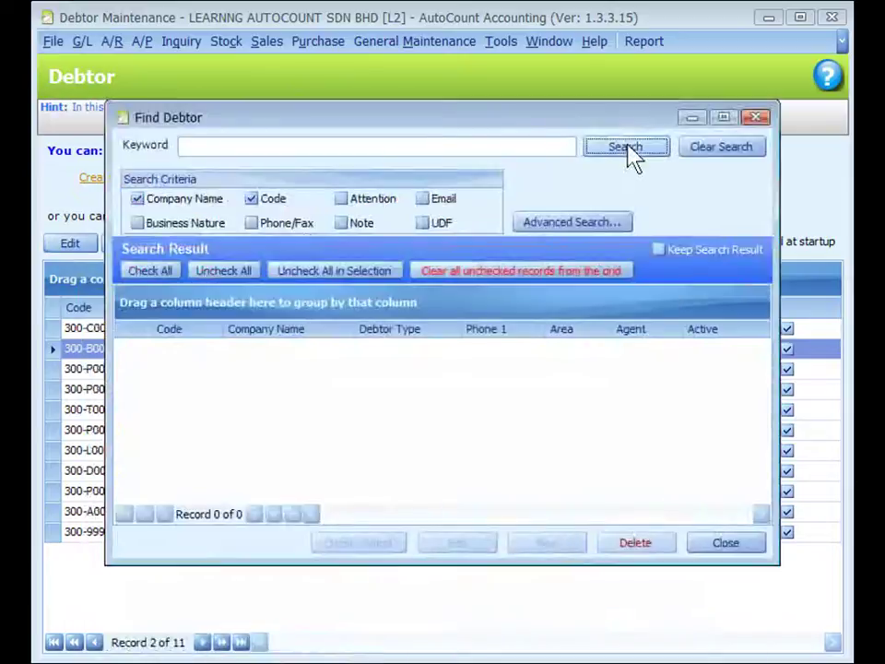
click(141, 371)
click(141, 392)
click(141, 412)
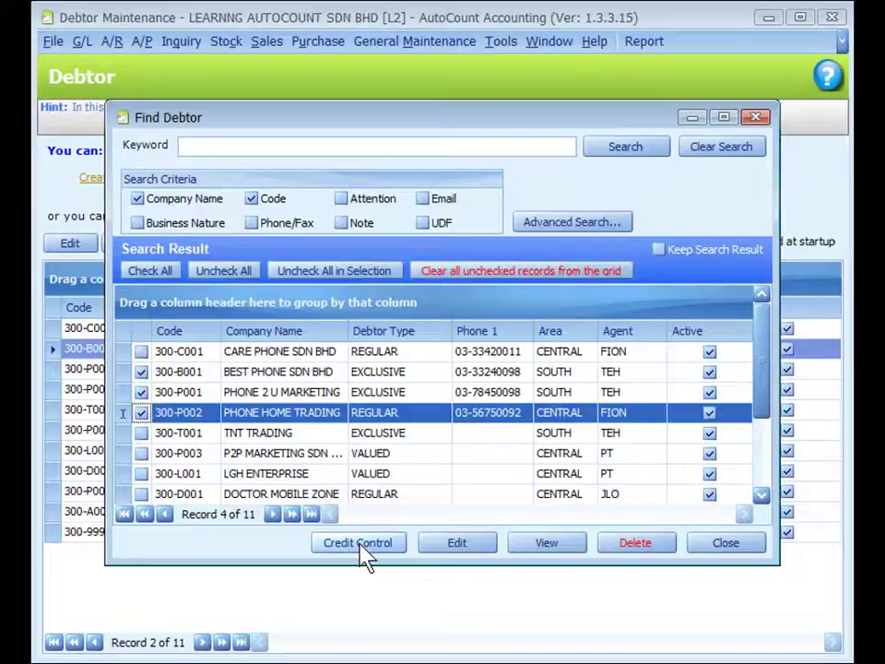
click(361, 543)
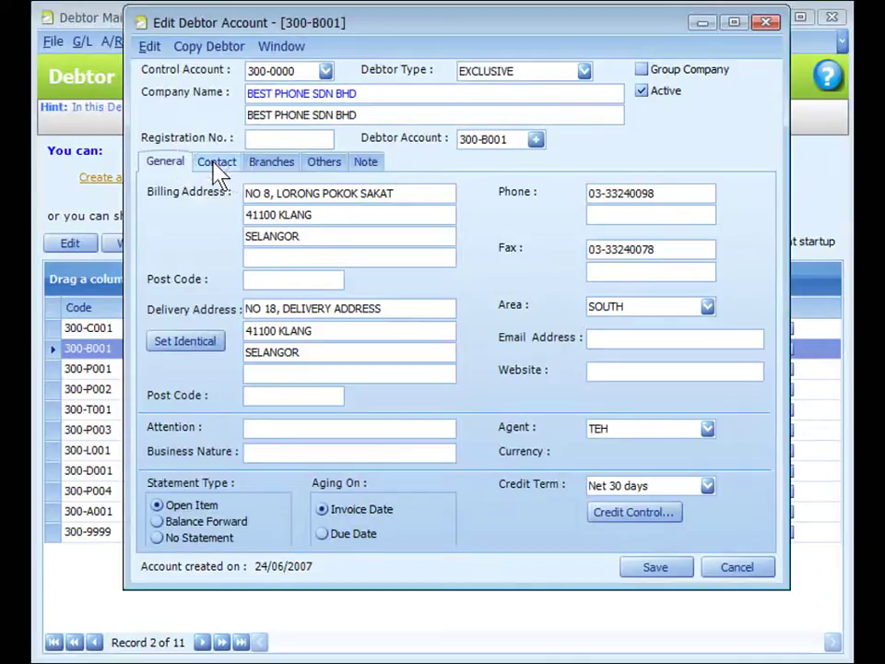
View the Contact tab, cancel a new contact, and show the PJ BRANCH branch record.
click(216, 164)
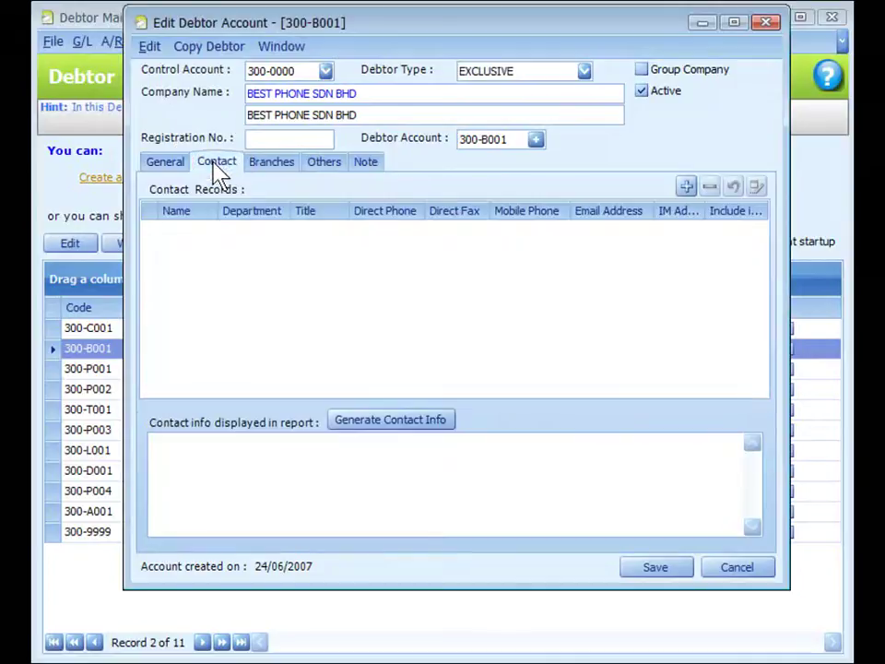
click(686, 188)
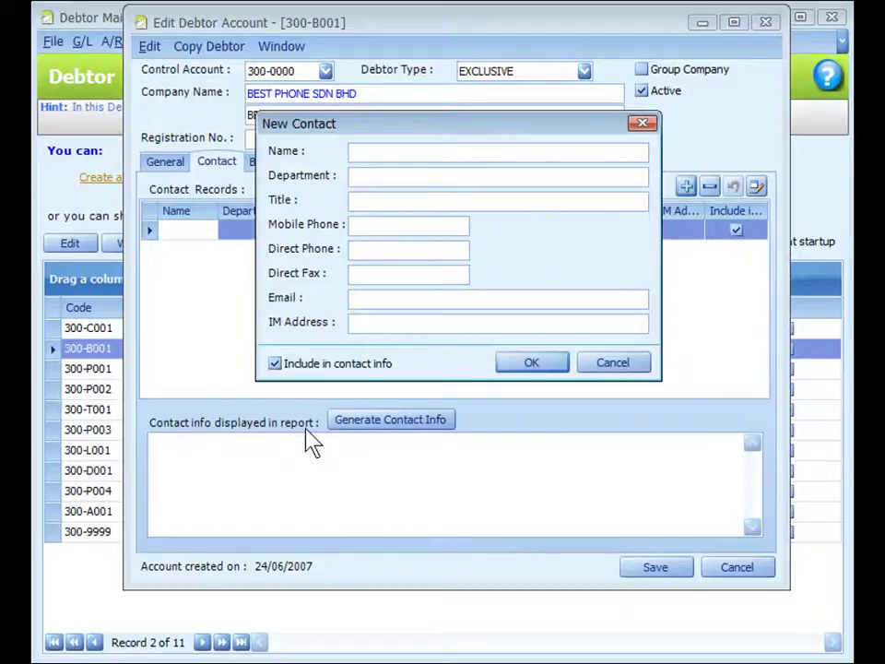
key(Escape)
click(274, 166)
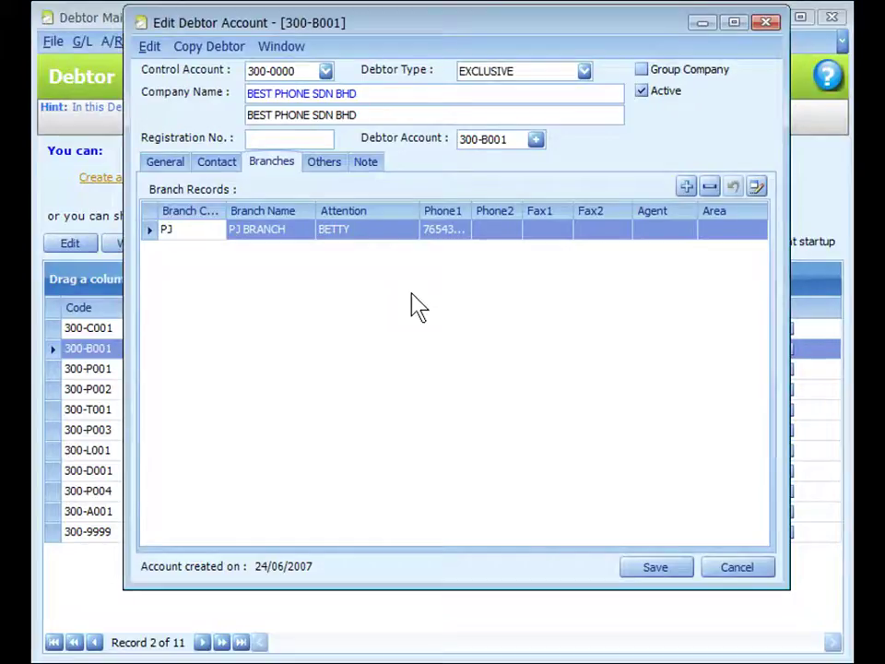
Show the Others tab with Discount Percent 0.00 and GST set to STD.
click(323, 175)
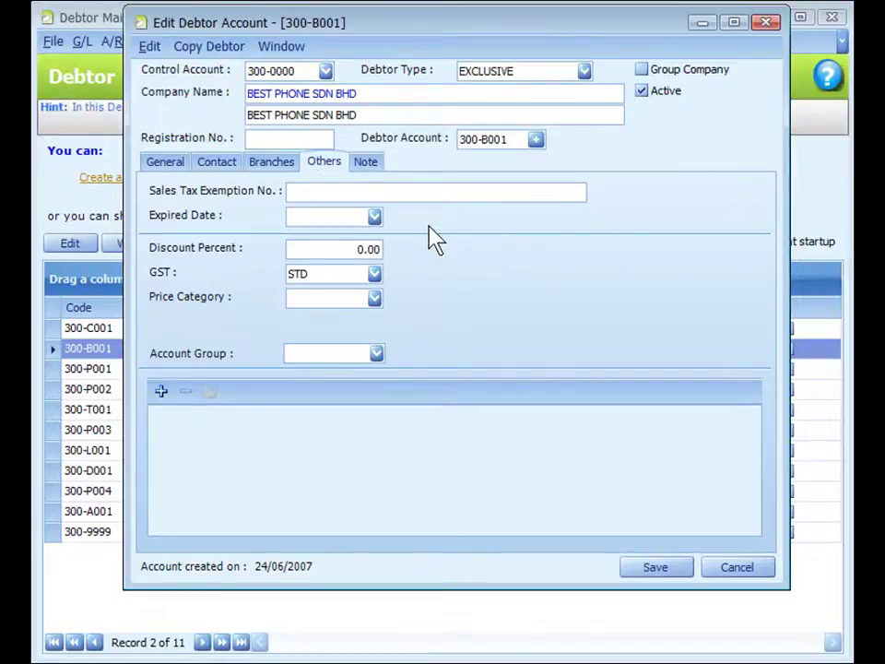
click(330, 219)
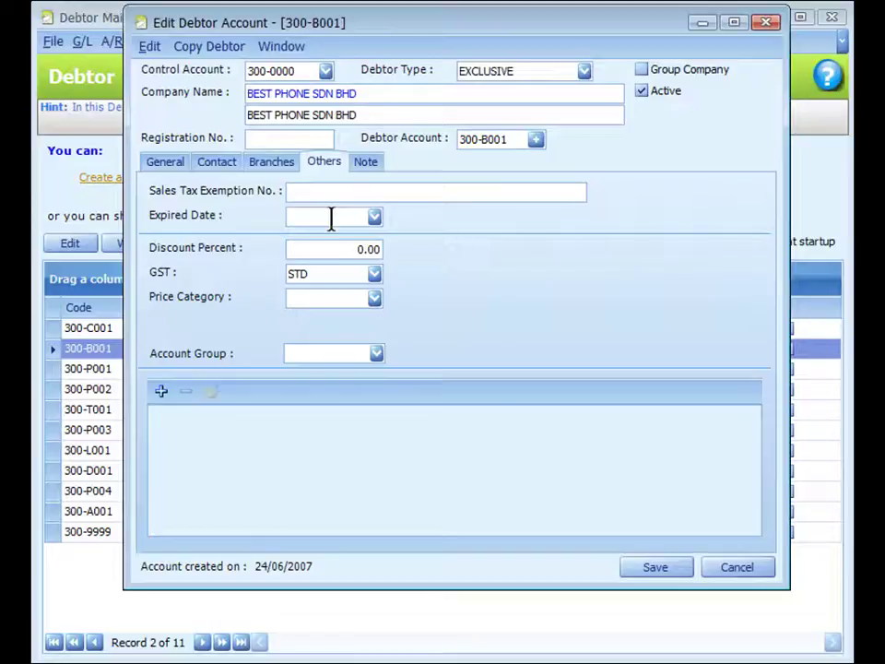
click(325, 249)
click(322, 294)
click(341, 304)
click(376, 356)
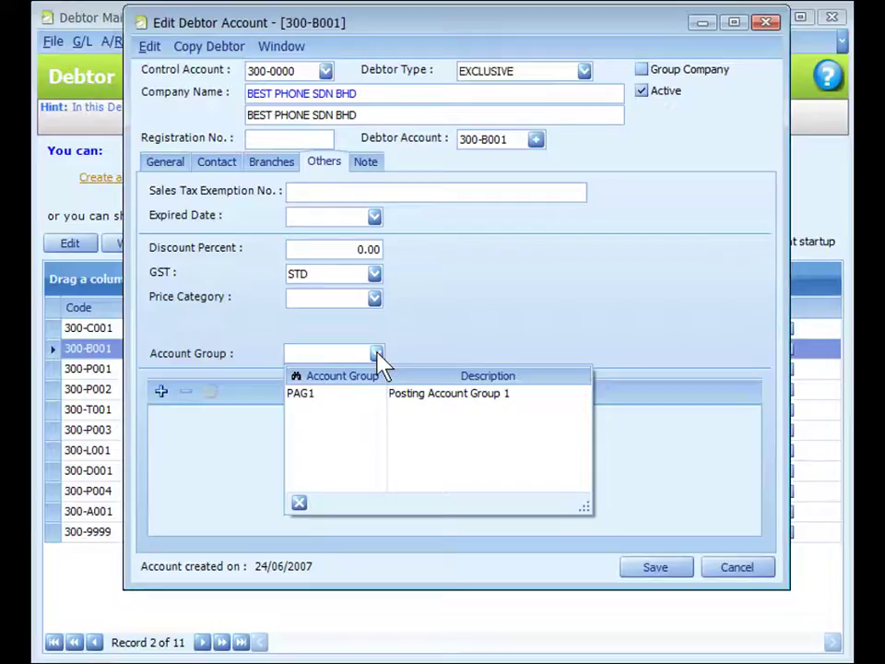
click(377, 354)
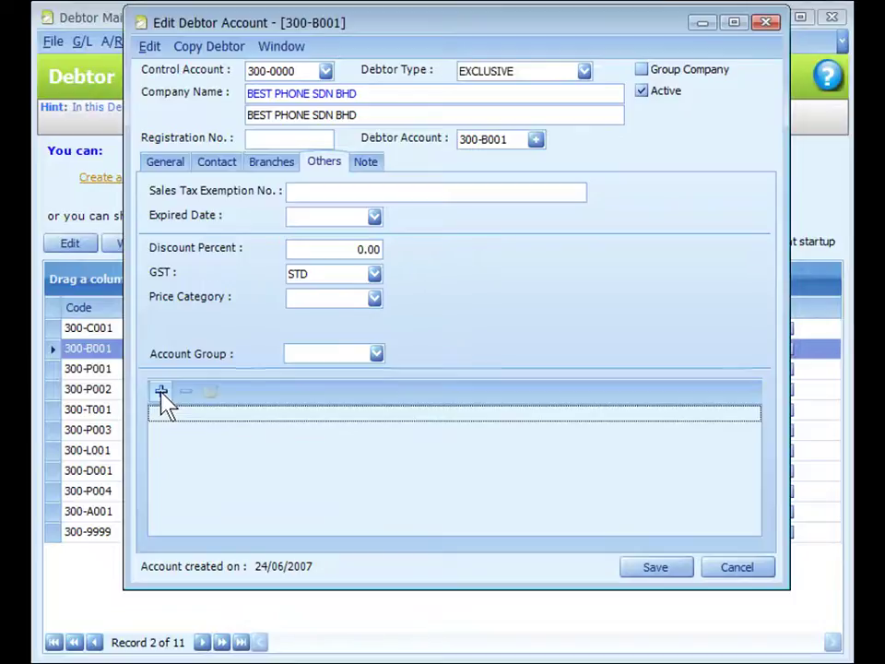
click(161, 395)
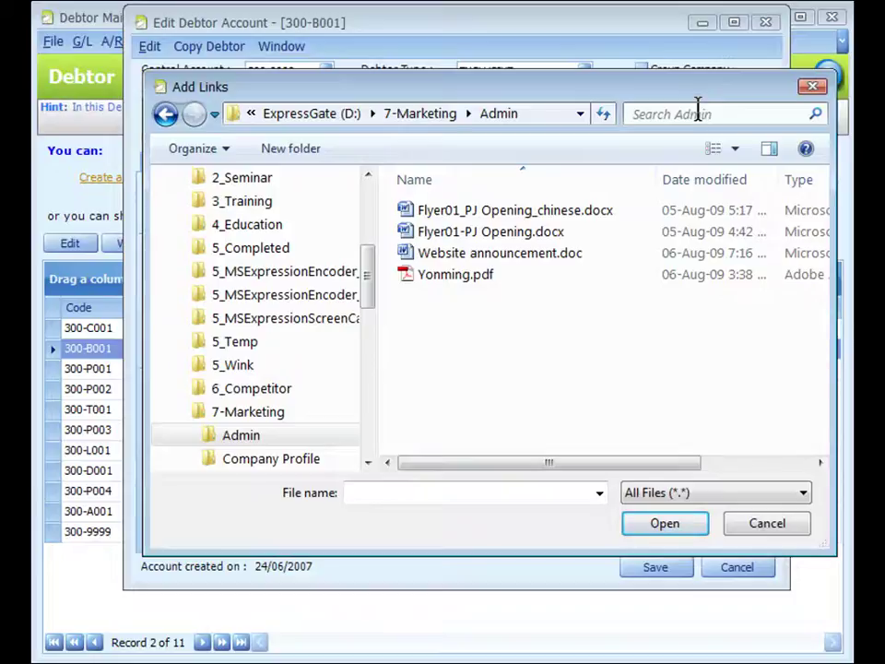
key(Escape)
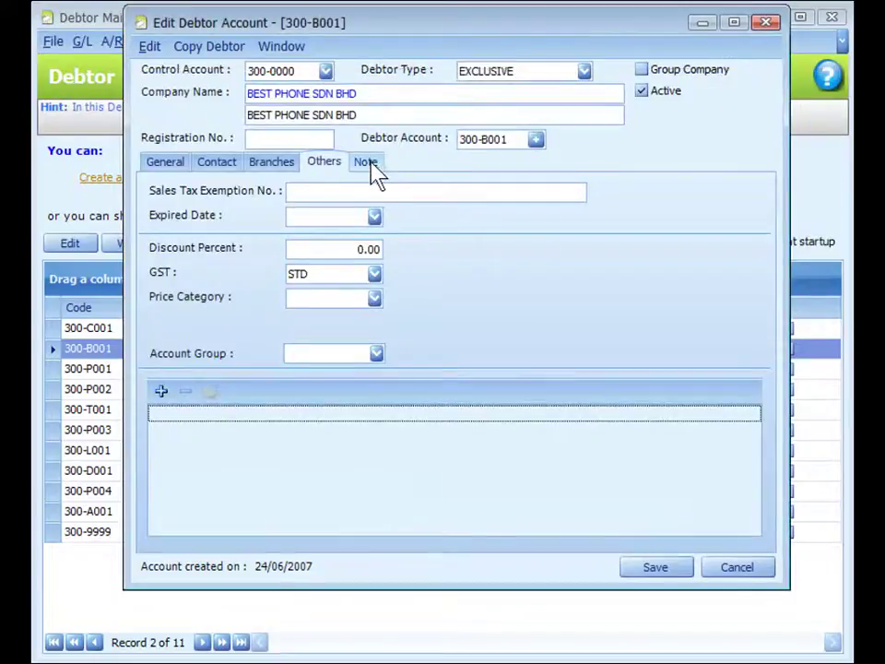
click(372, 168)
Check the debtor's empty note page, then go to the main window's Tools menu.
click(347, 292)
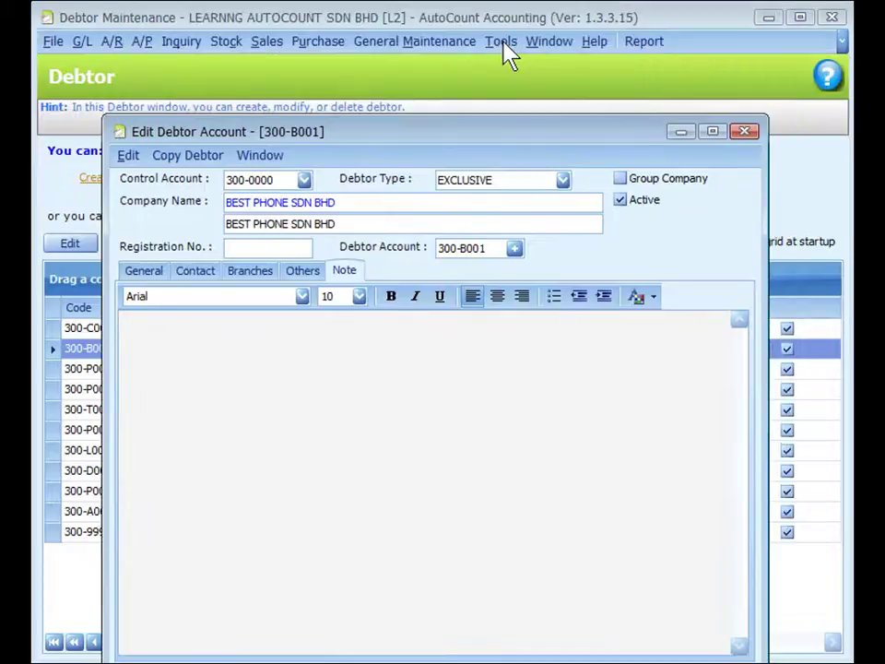
click(503, 44)
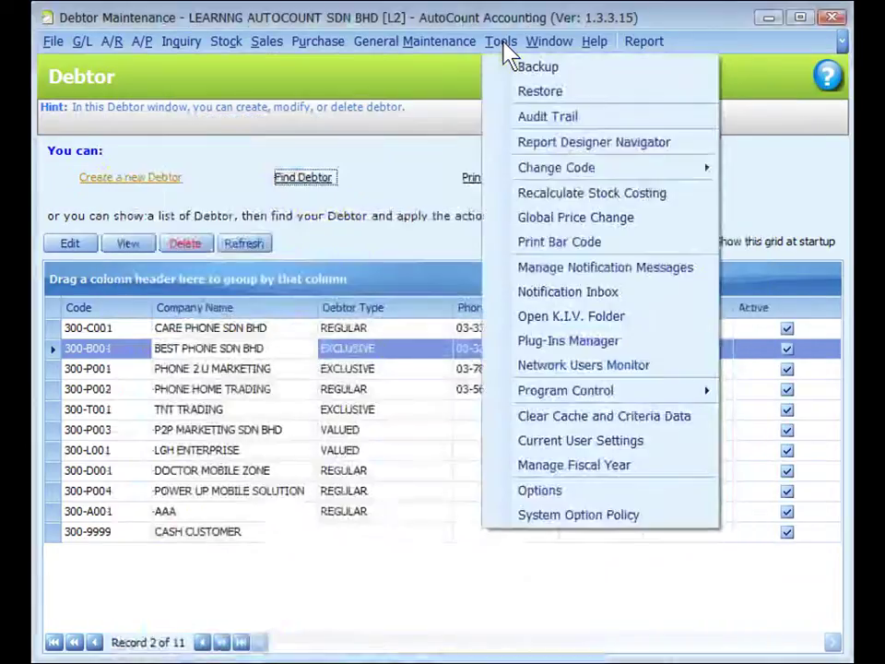
Expand Invoicing in Options and view the Document Transfer settings.
click(537, 493)
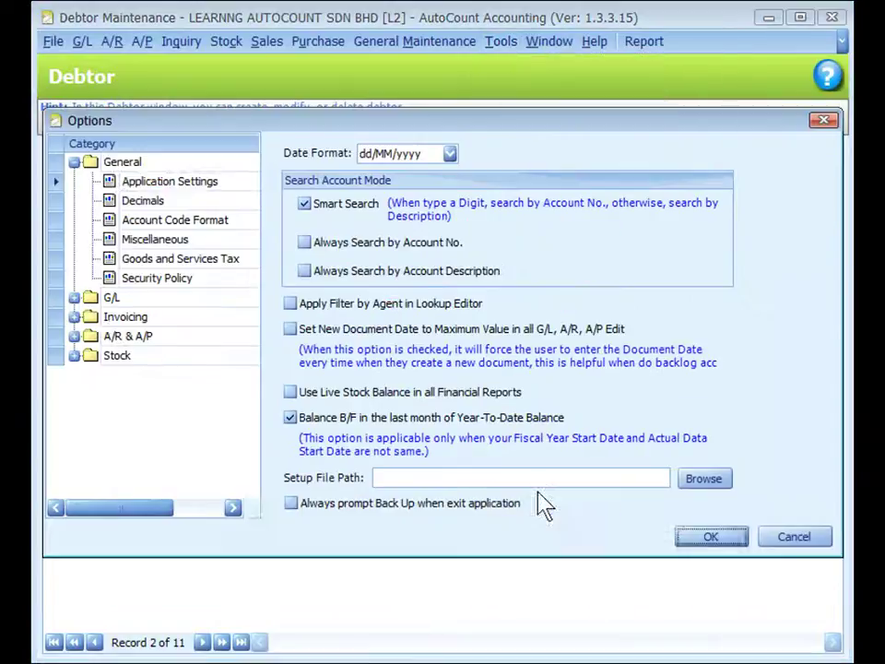
click(76, 317)
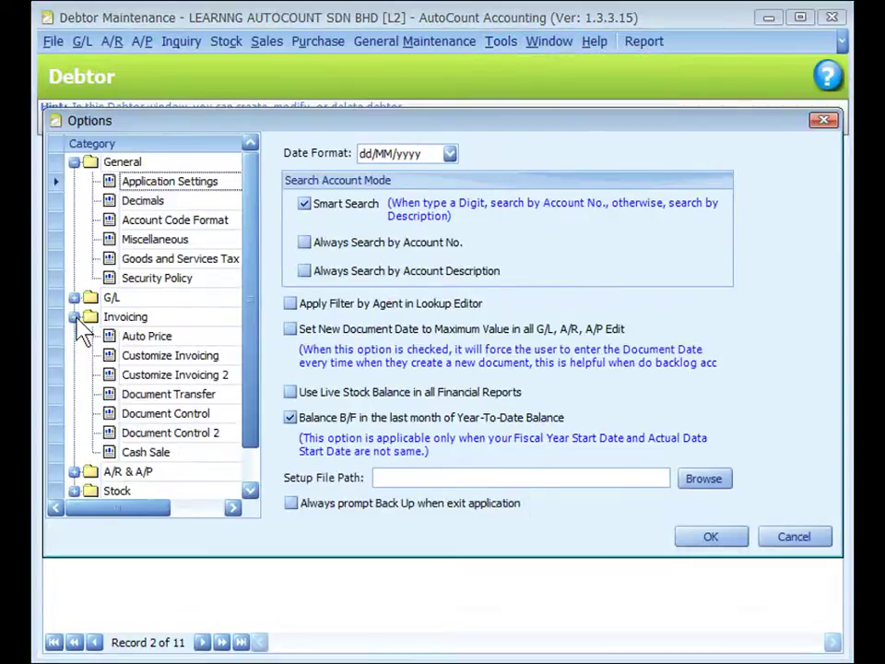
click(130, 396)
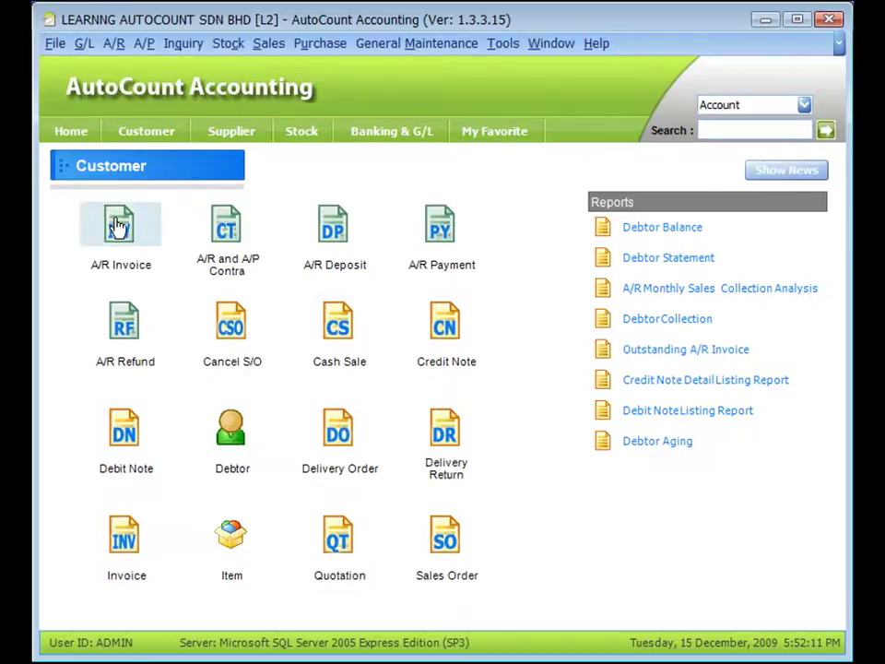
Start a new A/R invoice and create a new debtor from its Debtor dropdown.
click(116, 223)
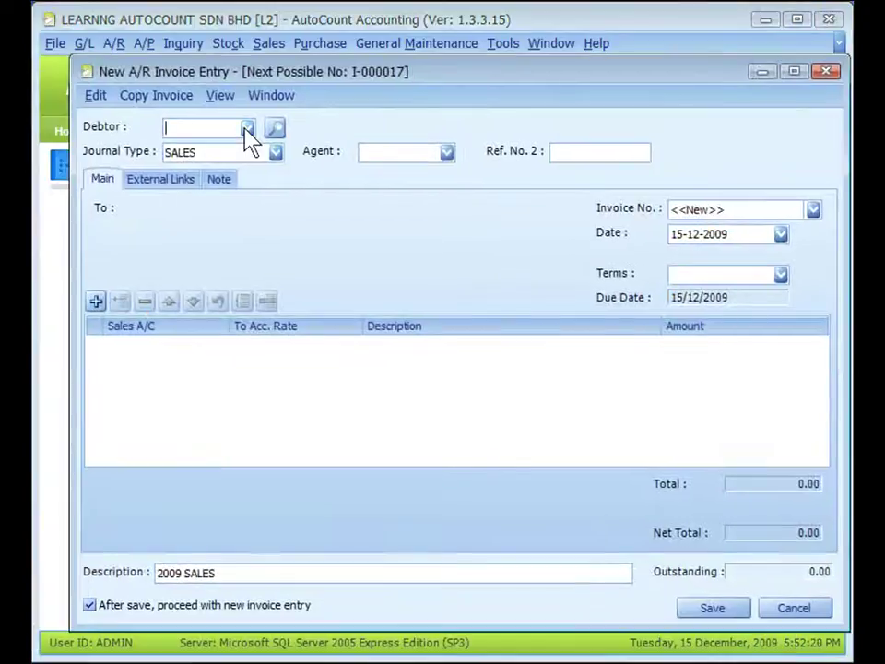
click(247, 129)
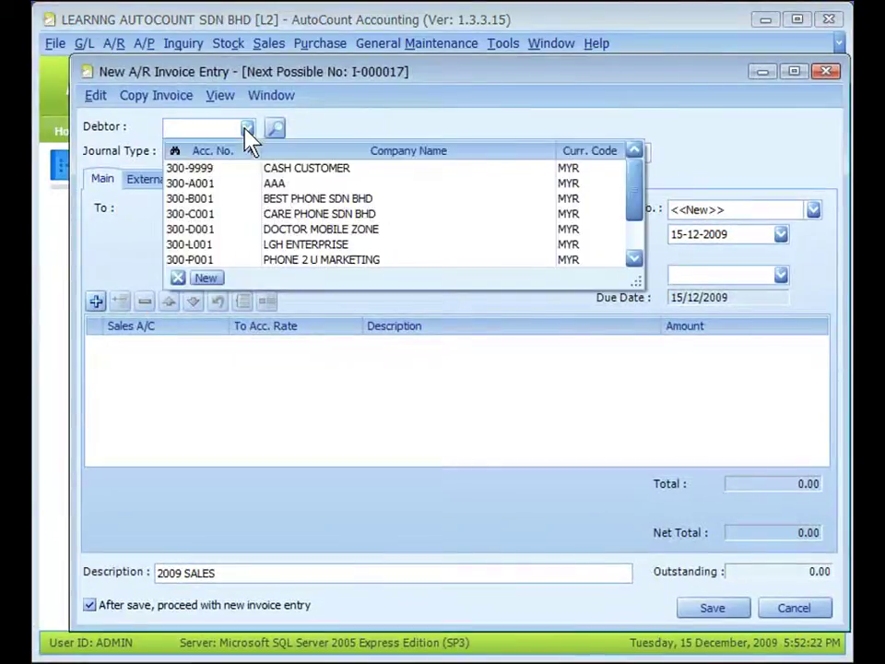
click(206, 277)
drag(341, 84, 377, 72)
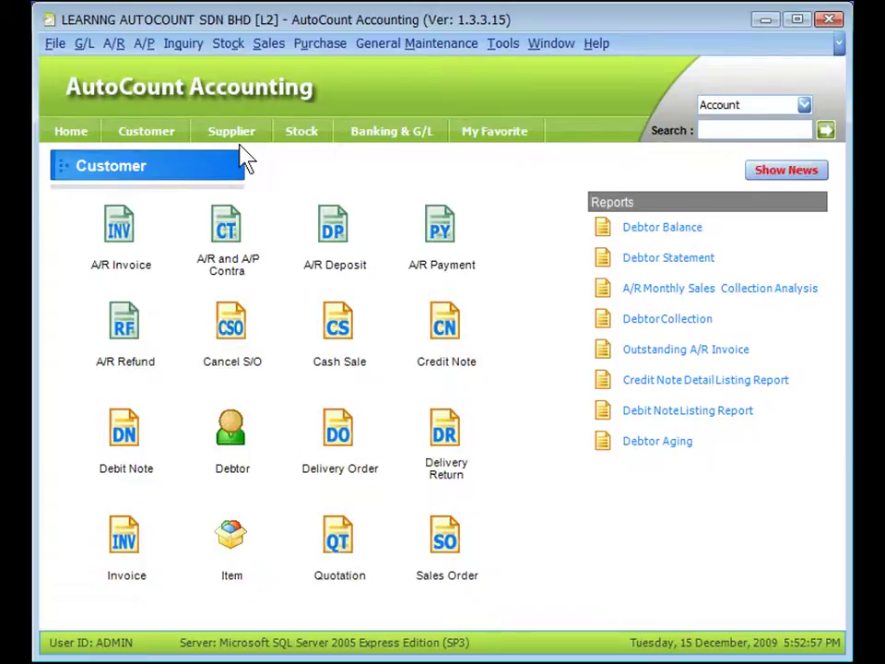
Switch the home page to the Supplier shortcuts and reports.
click(144, 44)
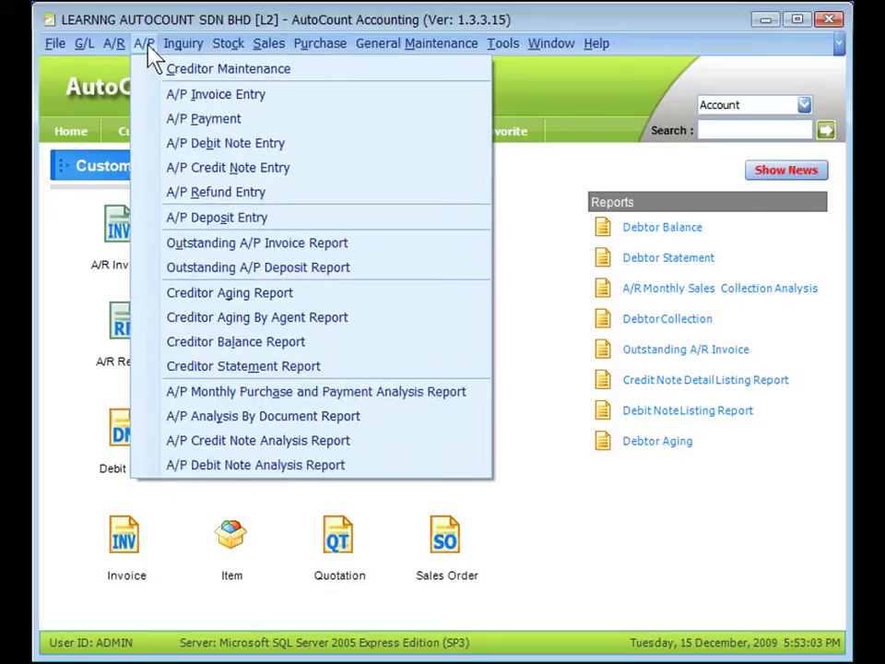
click(529, 188)
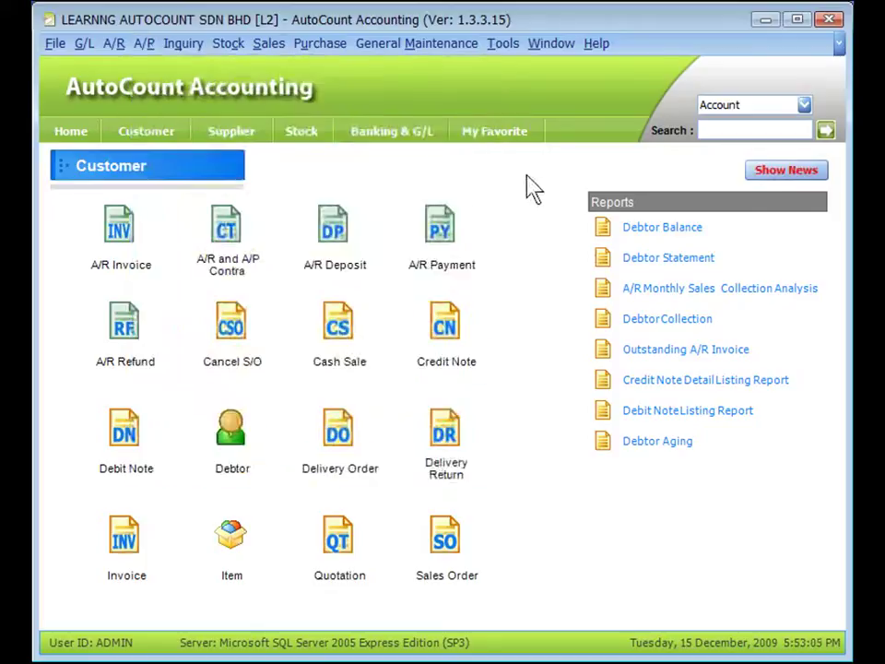
click(232, 139)
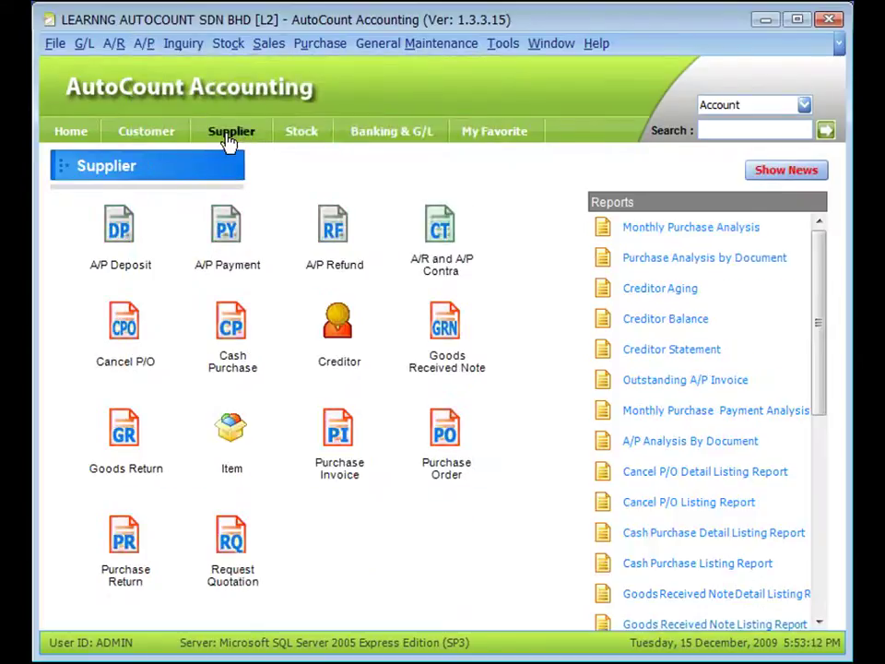